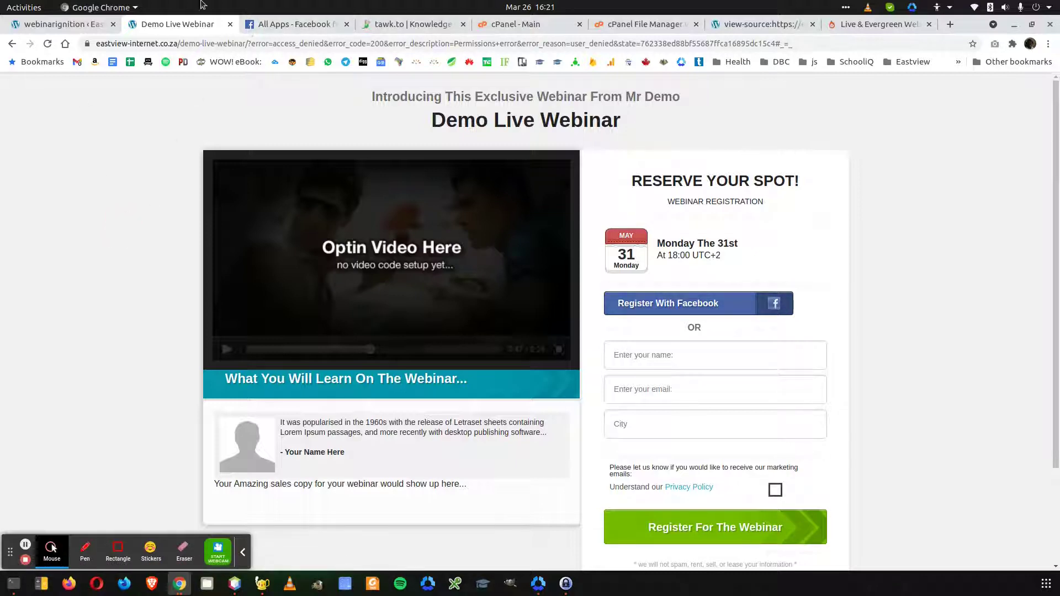
Step: Examine the Facebook developer apps page, the webinar's Facebook Connect App ID and App Secret settings, and the demo page's Facebook registration option
left_click(283, 25)
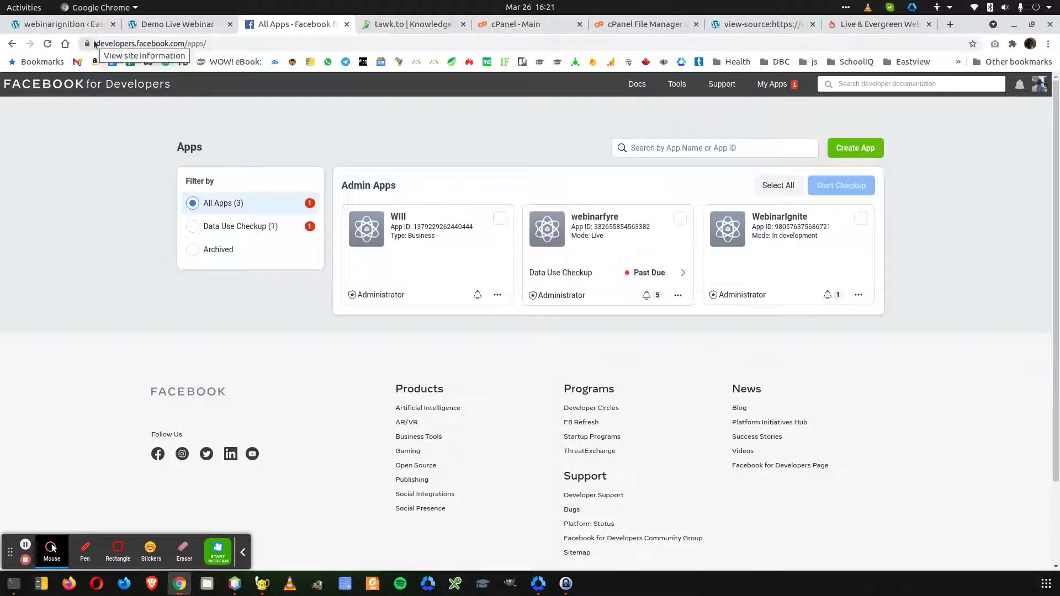
left_click(184, 43)
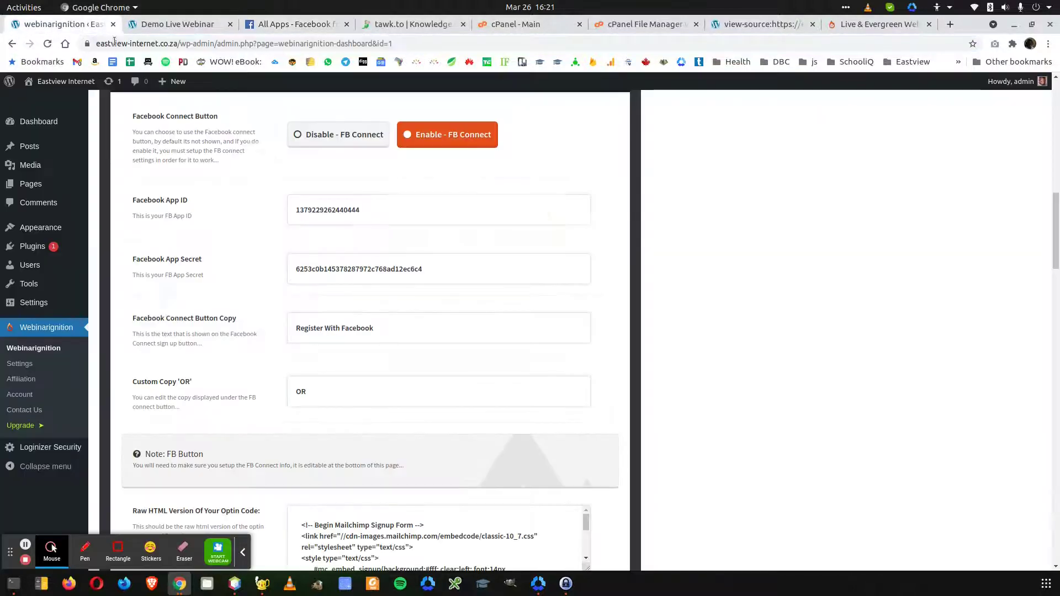
left_click(58, 24)
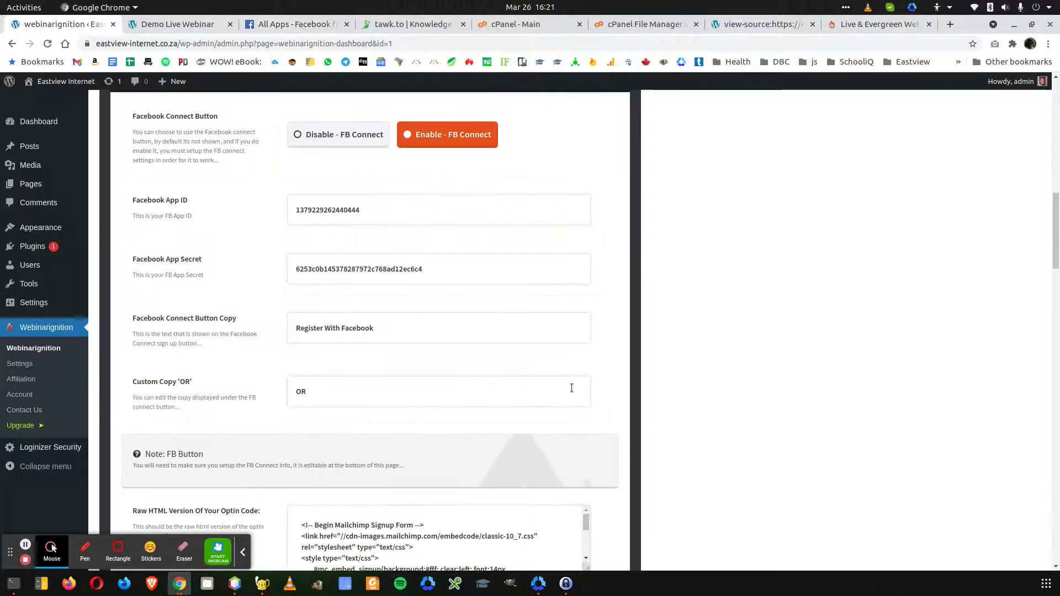
left_click_drag(144, 260, 285, 276)
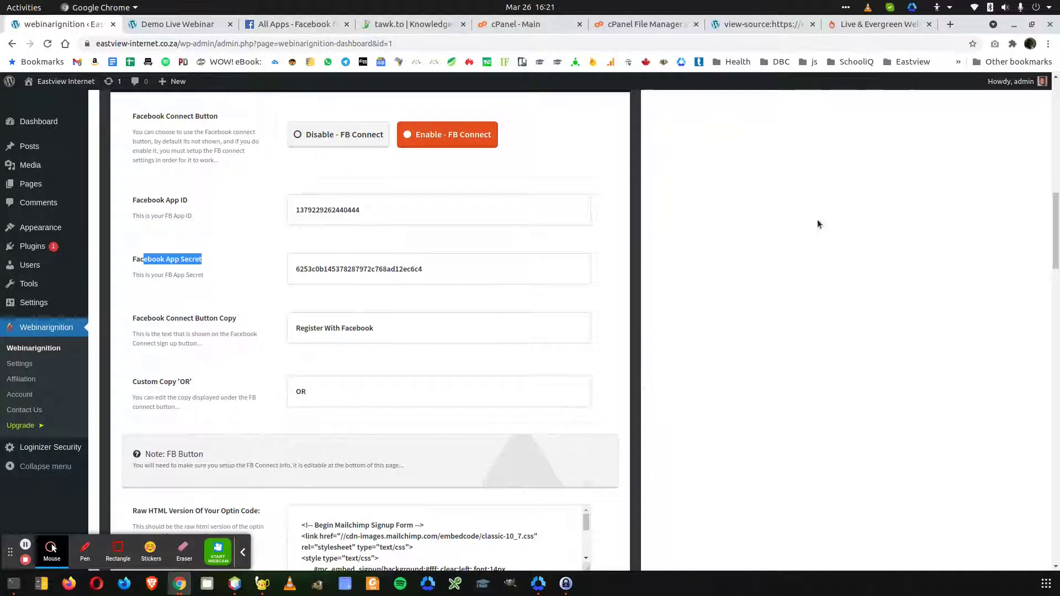
scroll(769, 243, "up", 1)
left_click(177, 24)
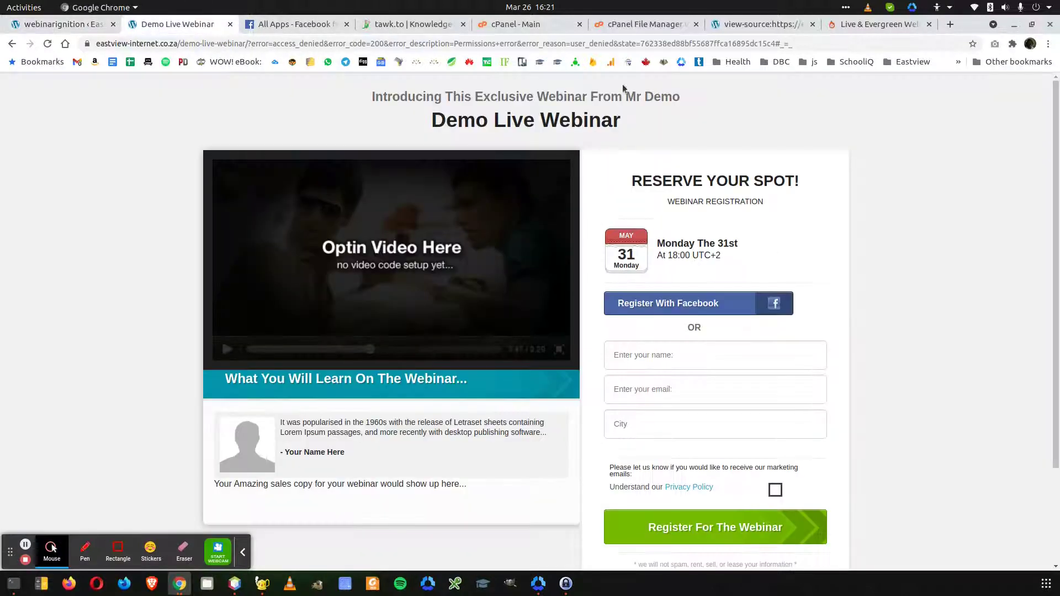
left_click(621, 305)
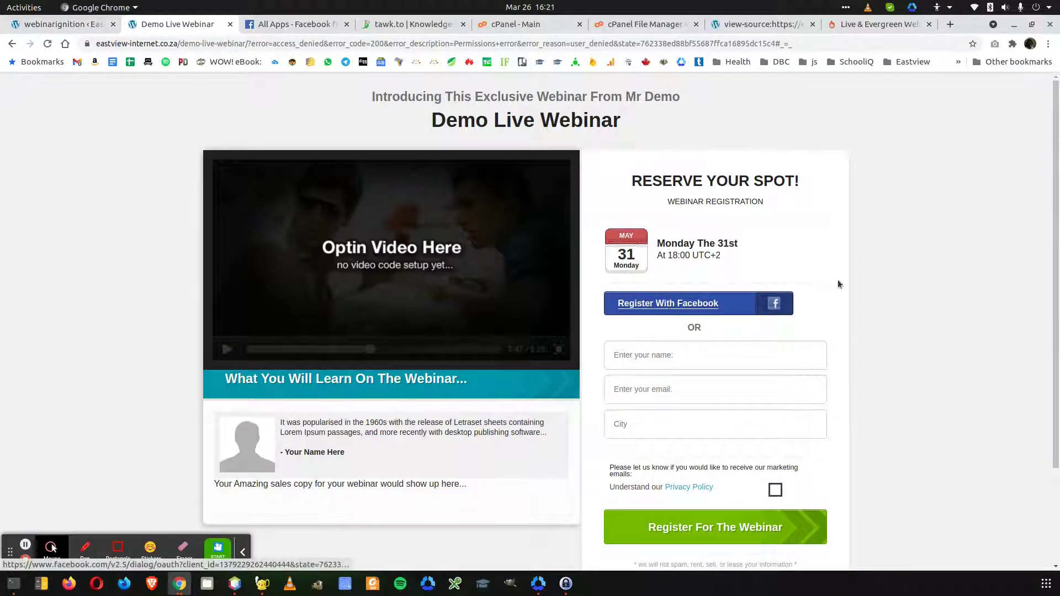
left_click(964, 227)
Step: Start creating a new app in Facebook for Developers with the Manage Business Integrations type
left_click(293, 24)
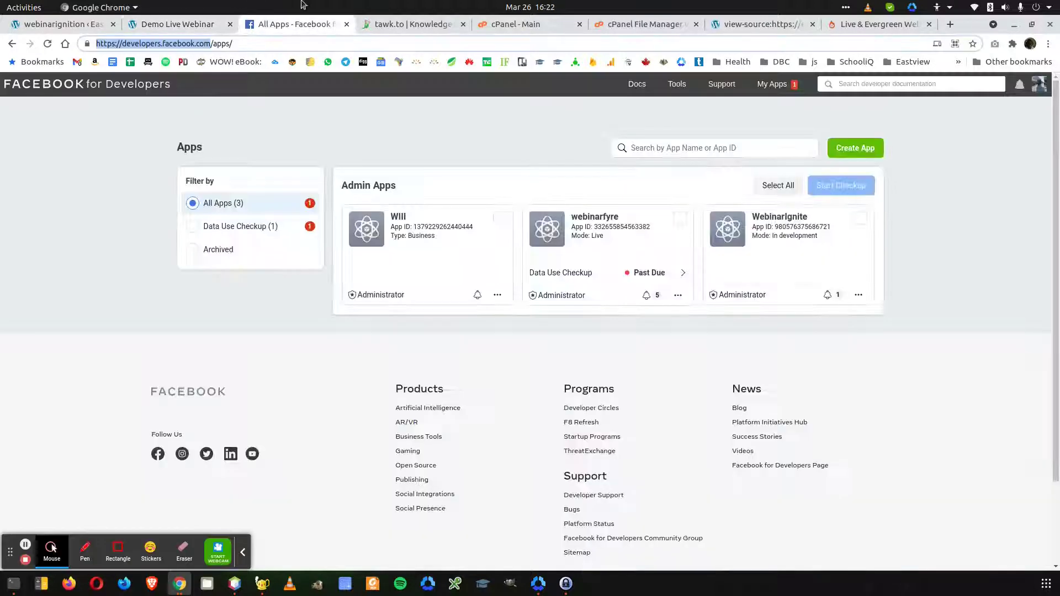
left_click(129, 197)
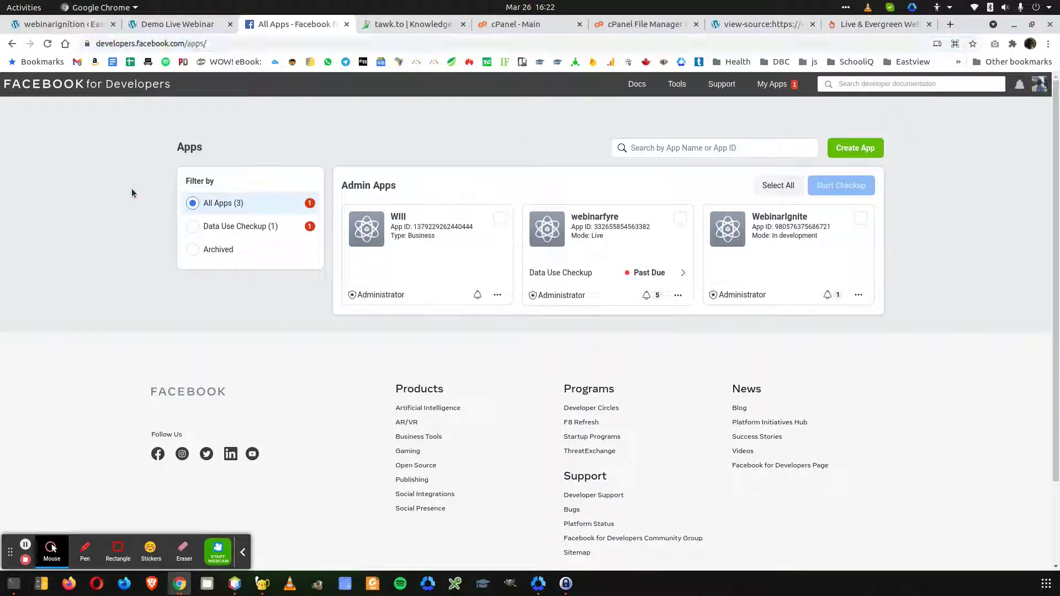
left_click(963, 192)
left_click(856, 149)
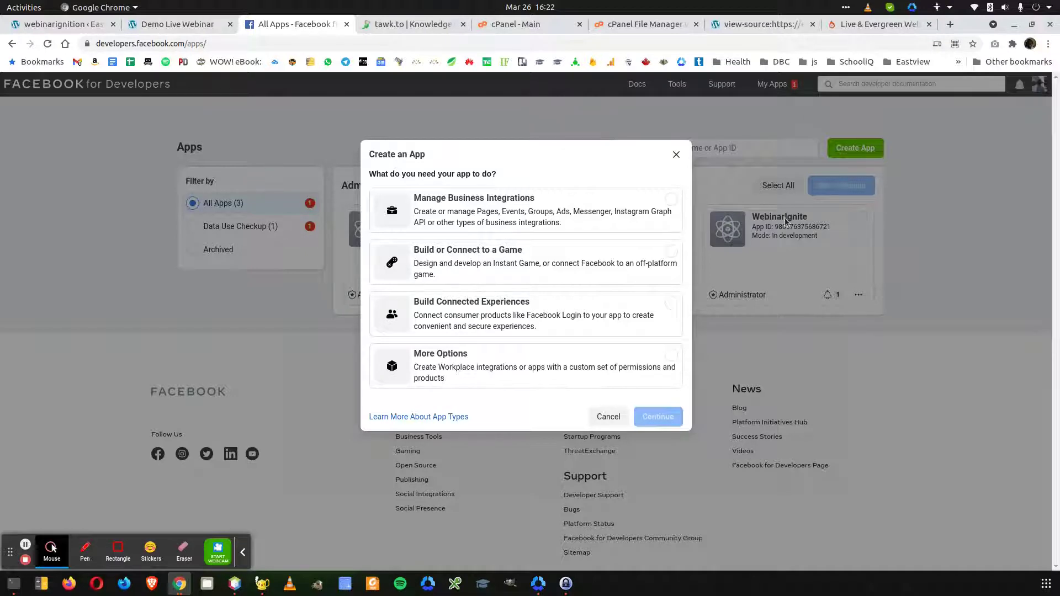
left_click(467, 196)
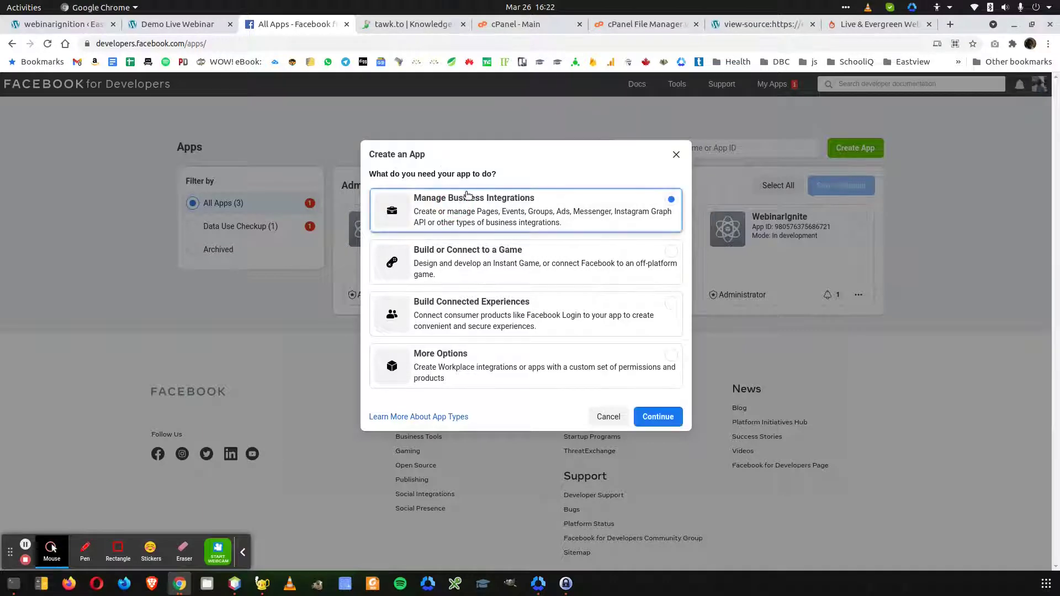
left_click(649, 422)
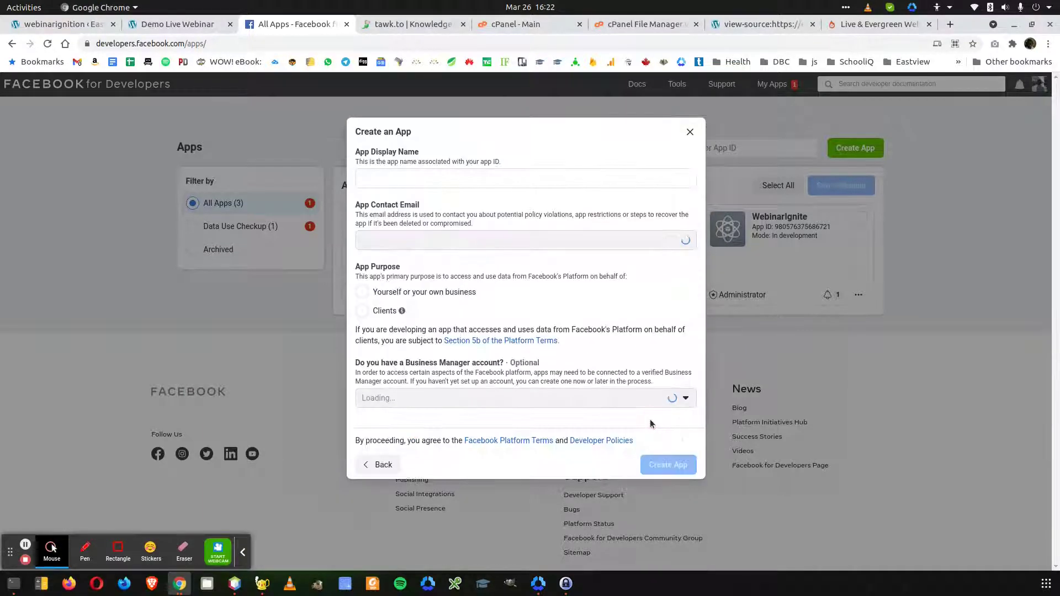
Step: Name the app WebinarApp, set its purpose to Yourself or your own business, and create it by completing the security check
left_click(428, 181)
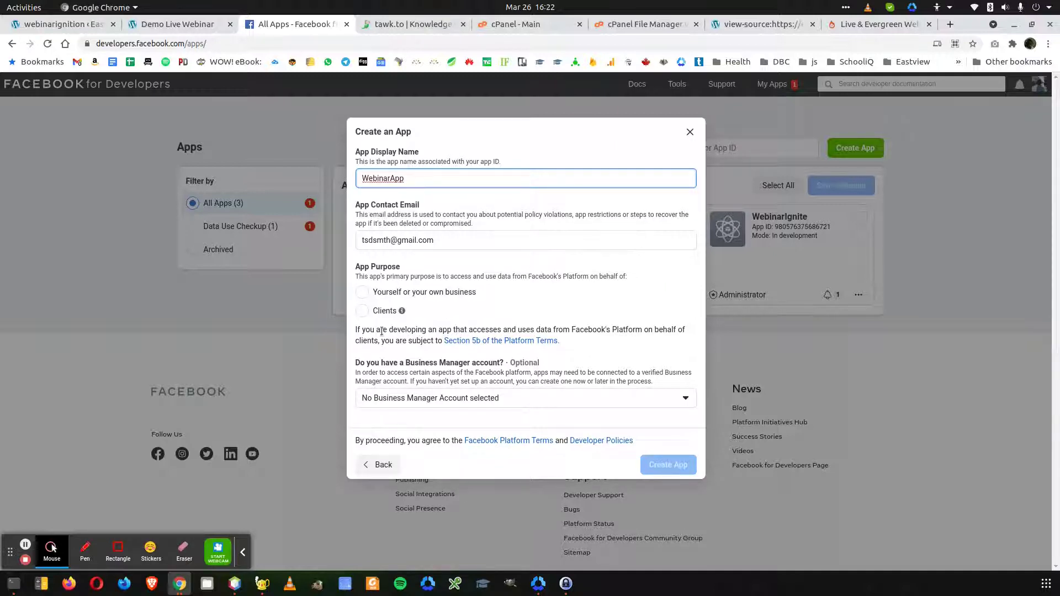
left_click(362, 292)
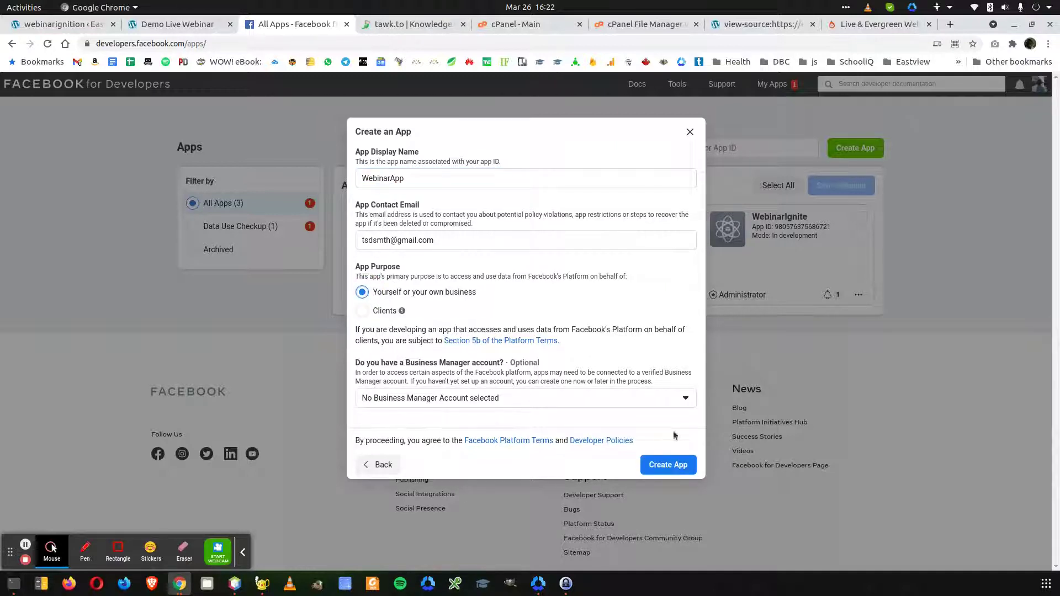
left_click(667, 465)
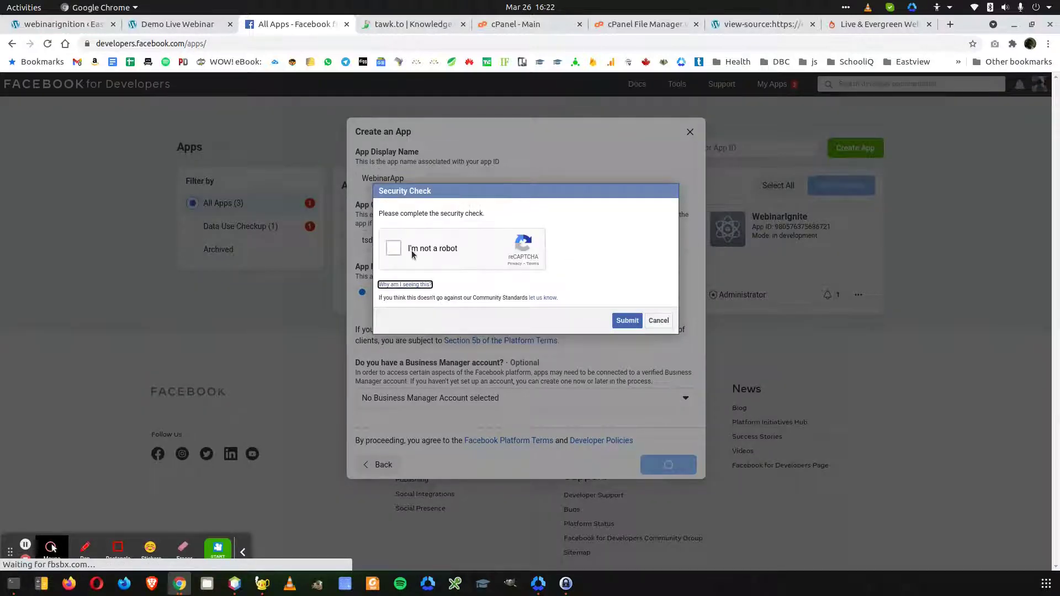
left_click(394, 248)
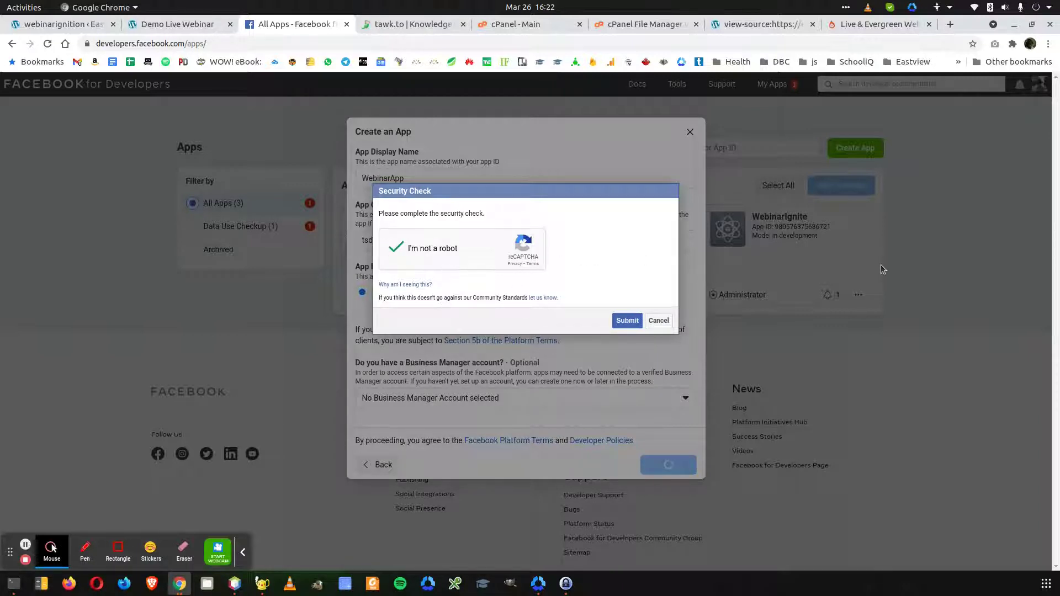
left_click(627, 321)
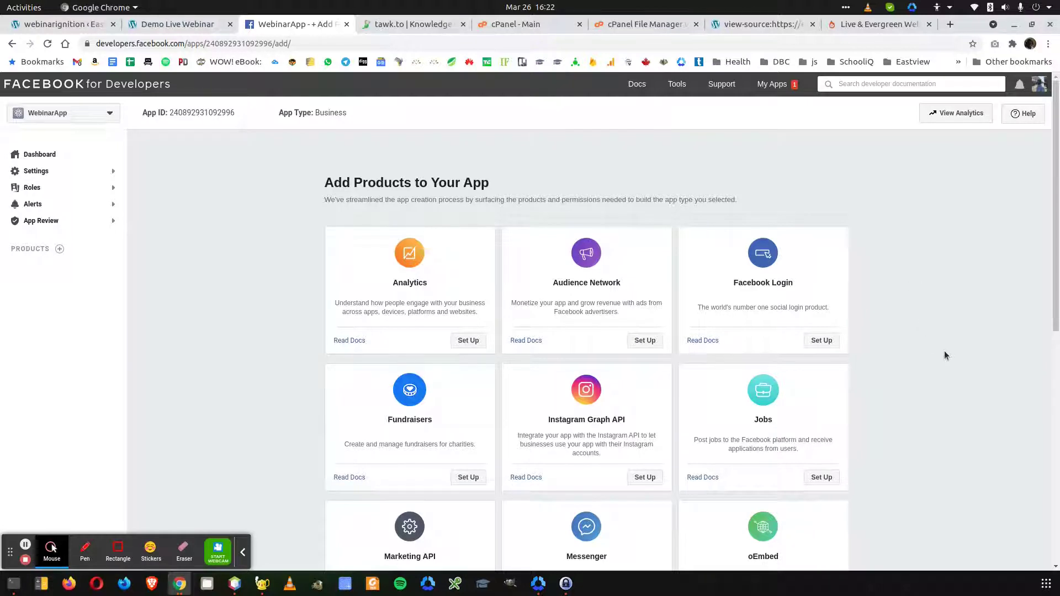
Step: Add the Facebook Login product to the app and choose Web as its quickstart platform
scroll(944, 350, "down", 2)
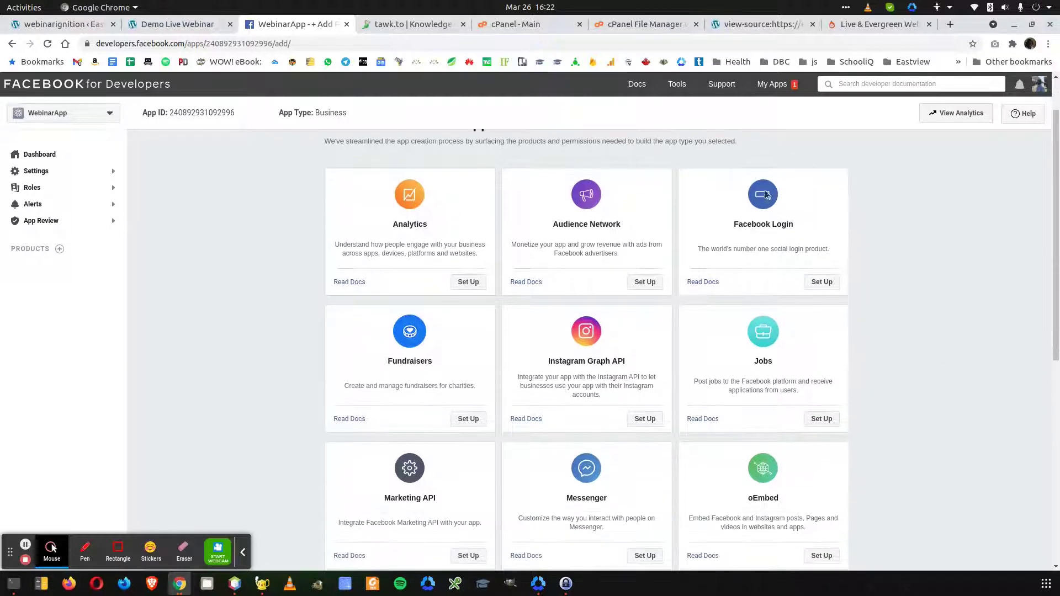
scroll(895, 202, "up", 2)
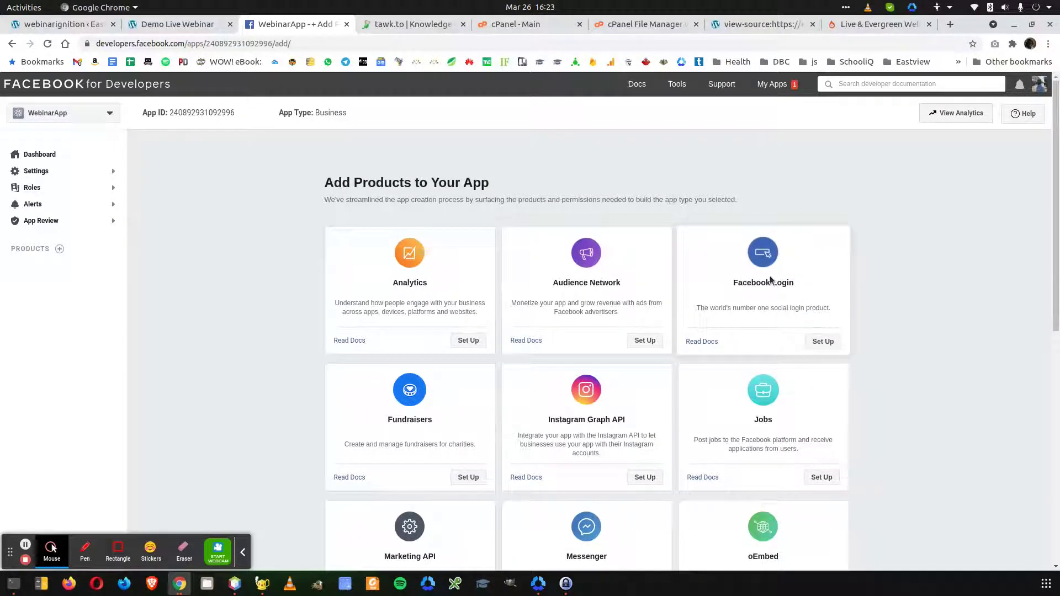
left_click(822, 347)
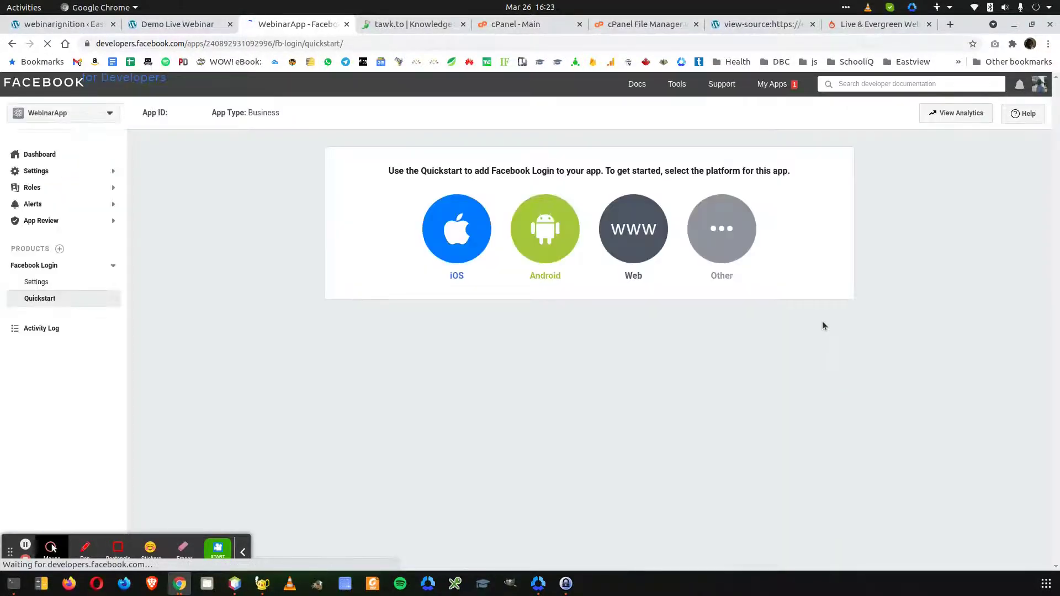
left_click(628, 237)
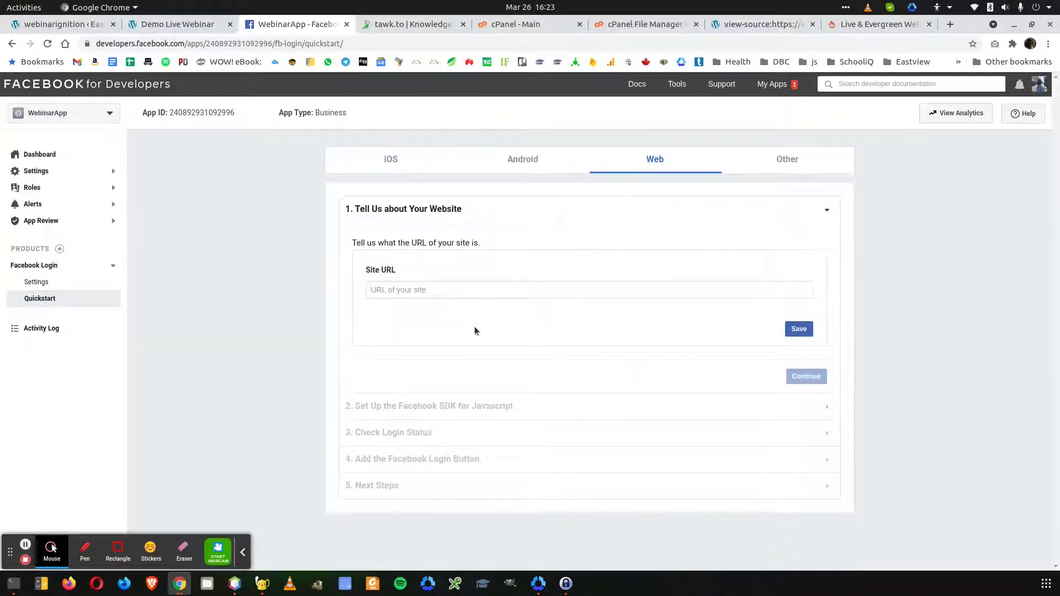
left_click(394, 289)
left_click(876, 24)
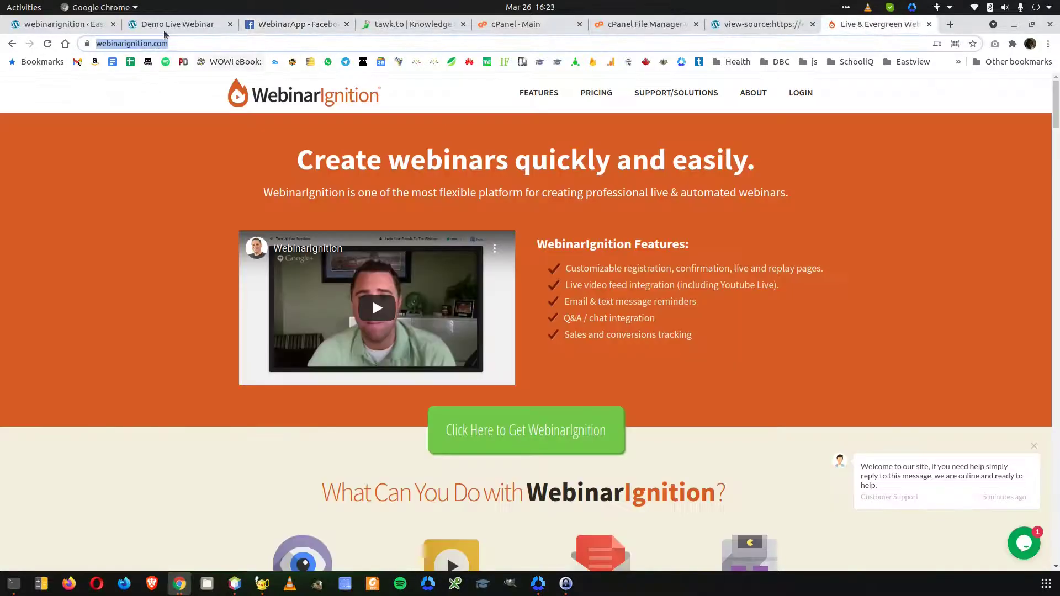
right_click(127, 43)
left_click(163, 105)
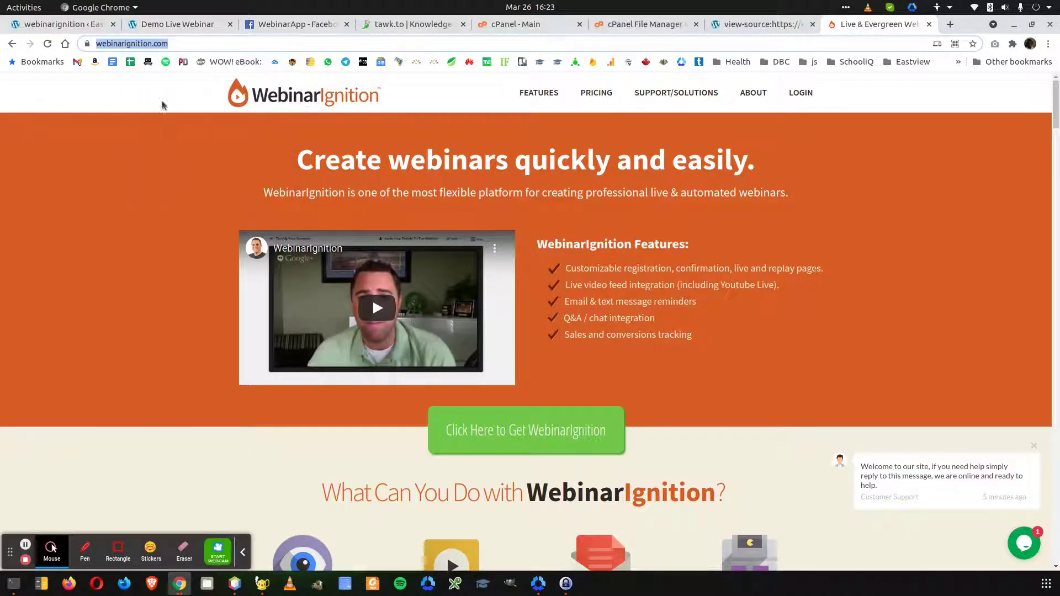
left_click(298, 25)
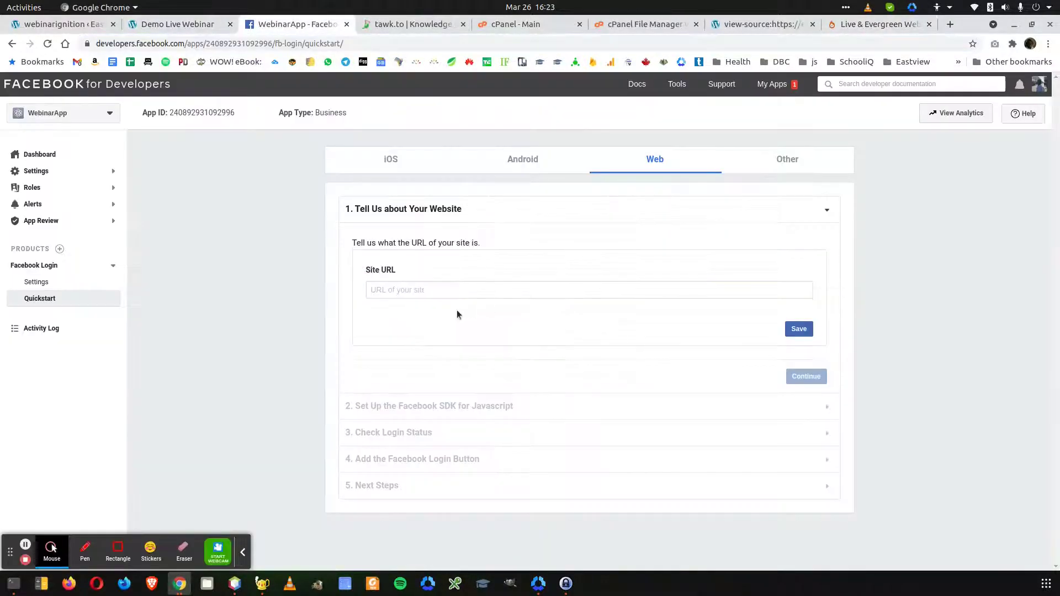
left_click(407, 288)
right_click(407, 288)
left_click(448, 356)
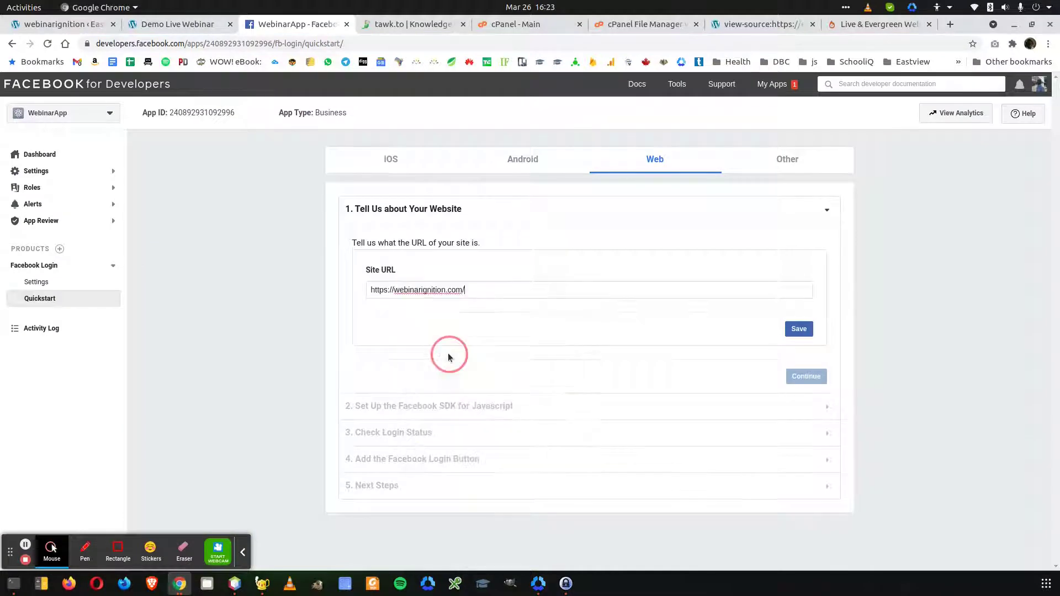
left_click(801, 330)
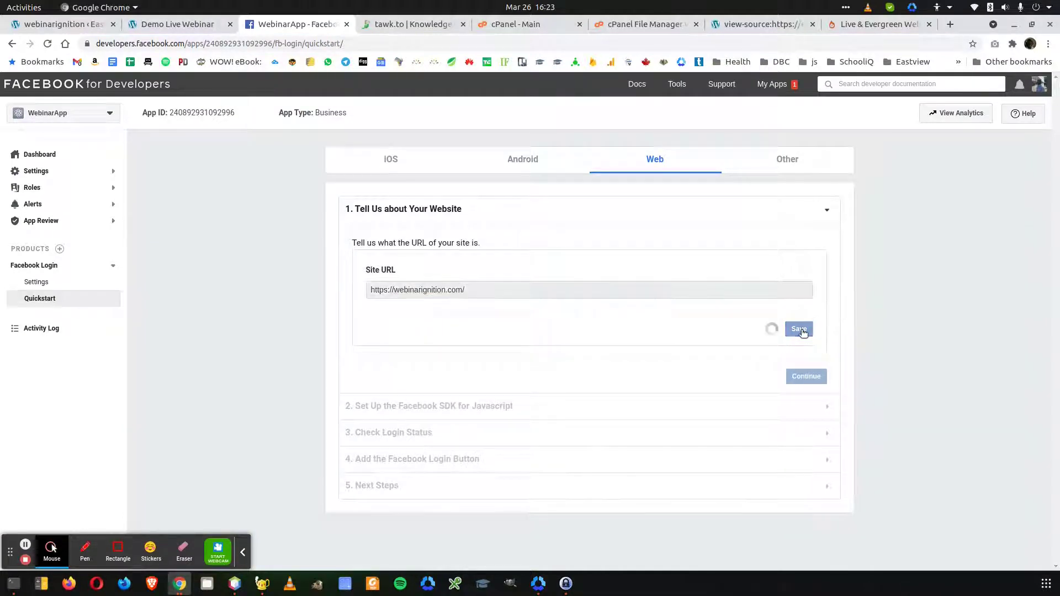
left_click(808, 375)
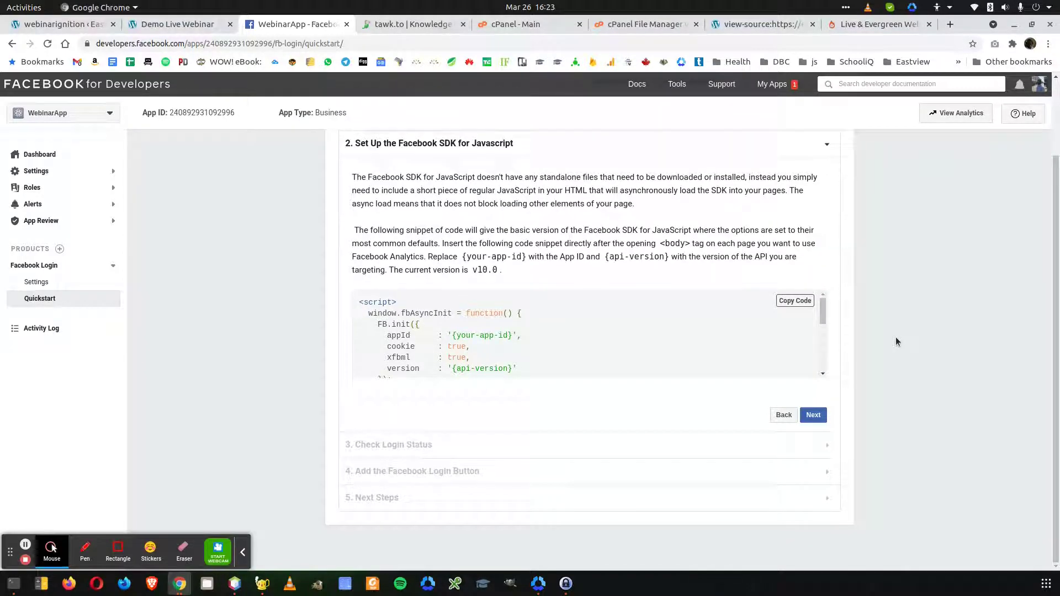
Step: Open the settings of the Facebook Login product
scroll(896, 337, "up", 2)
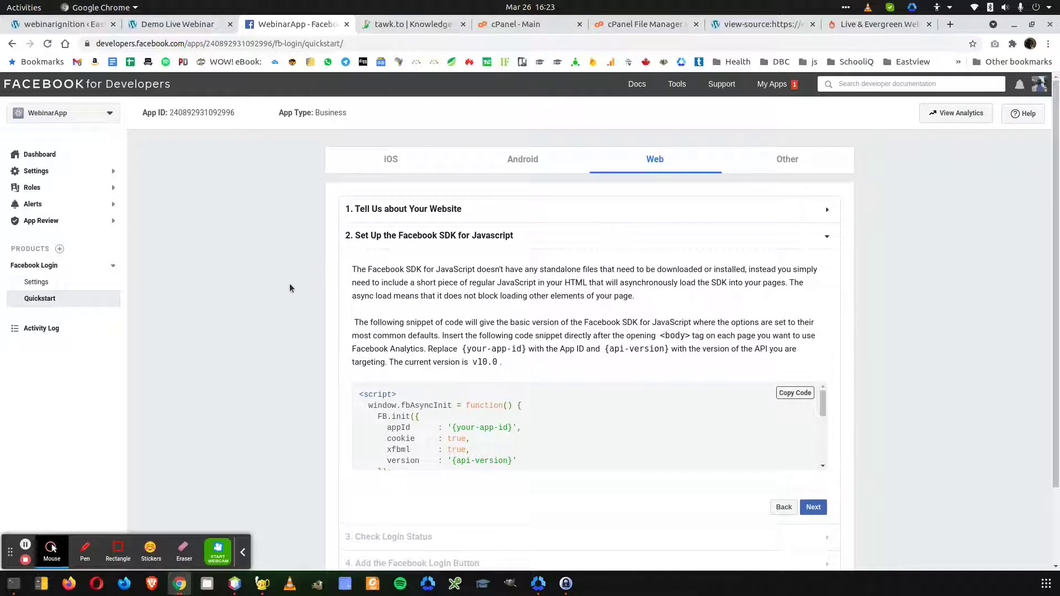
left_click(44, 173)
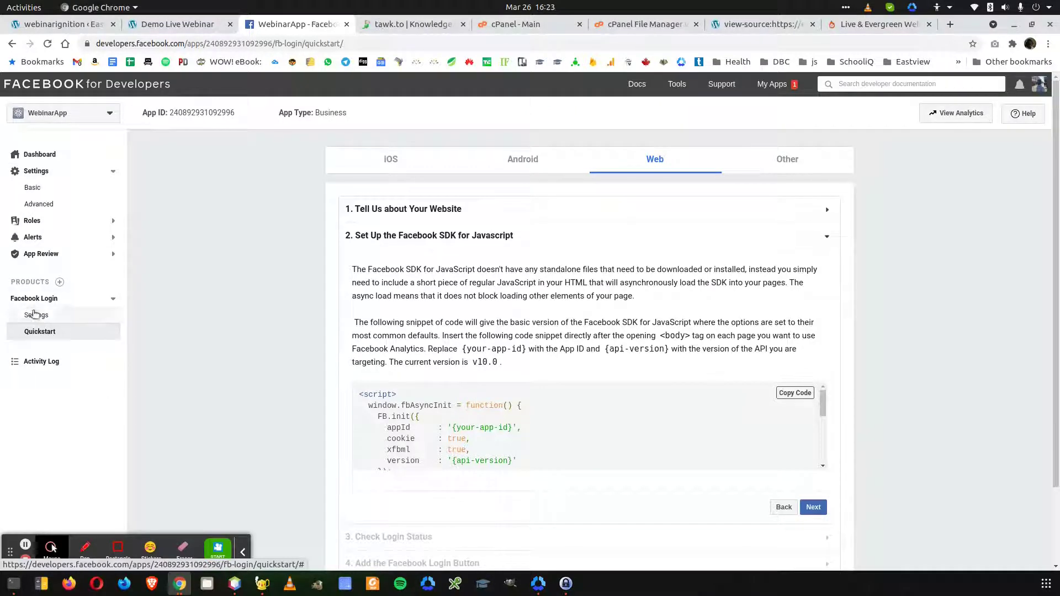
left_click(37, 316)
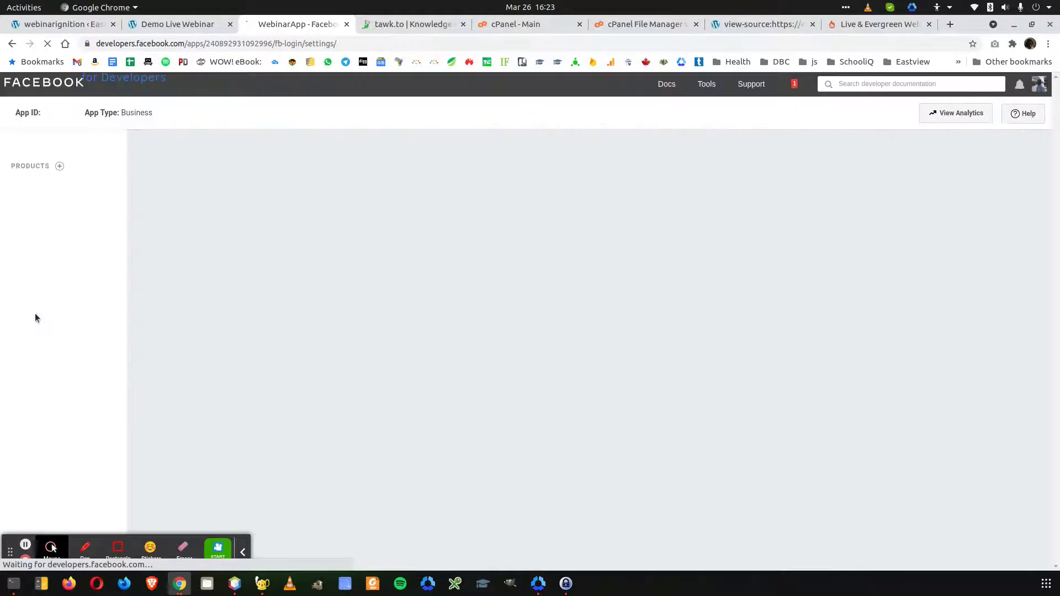
scroll(259, 254, "down", 5)
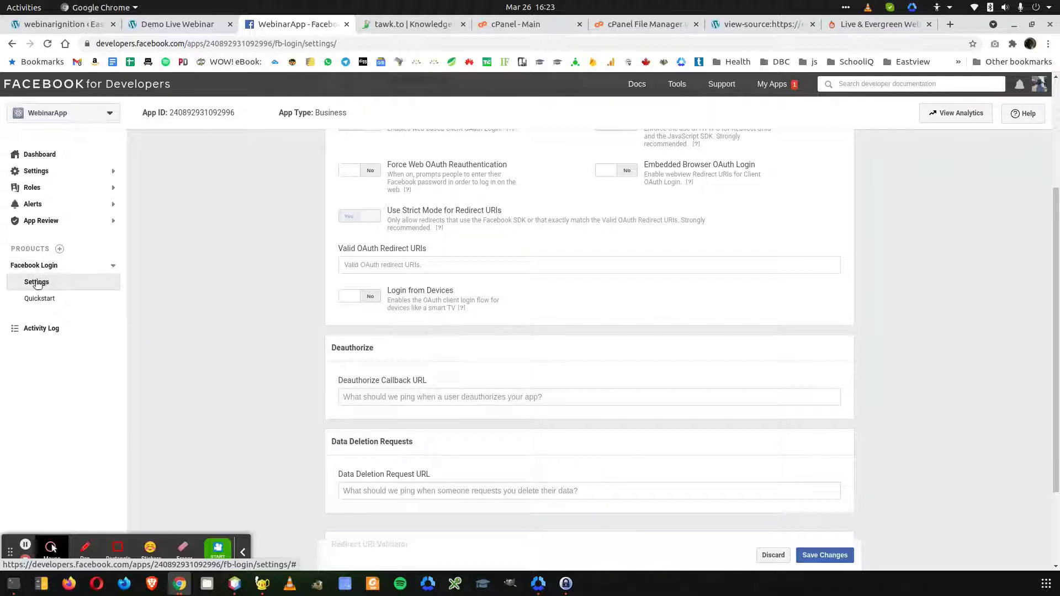
left_click(37, 282)
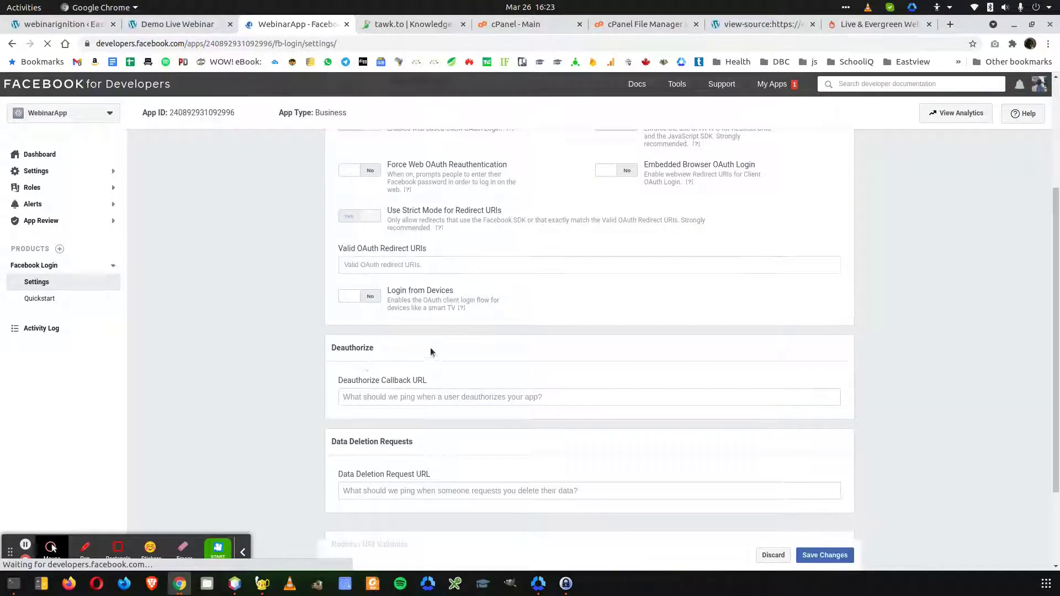
scroll(392, 353, "down", 2)
scroll(392, 353, "up", 4)
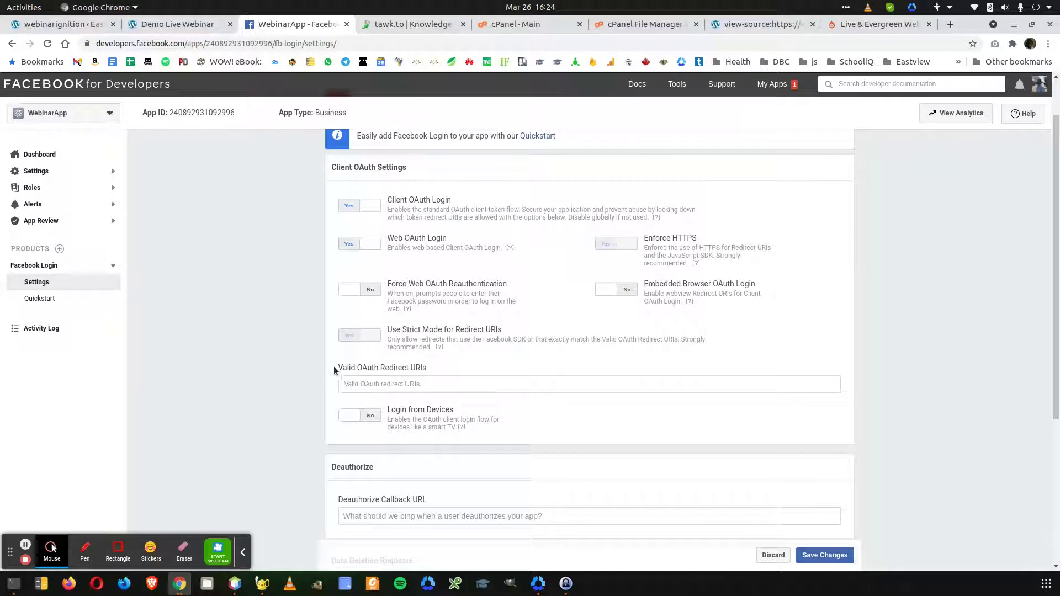
left_click_drag(338, 366, 429, 371)
left_click(442, 367)
left_click(388, 380)
key("ctrl+v")
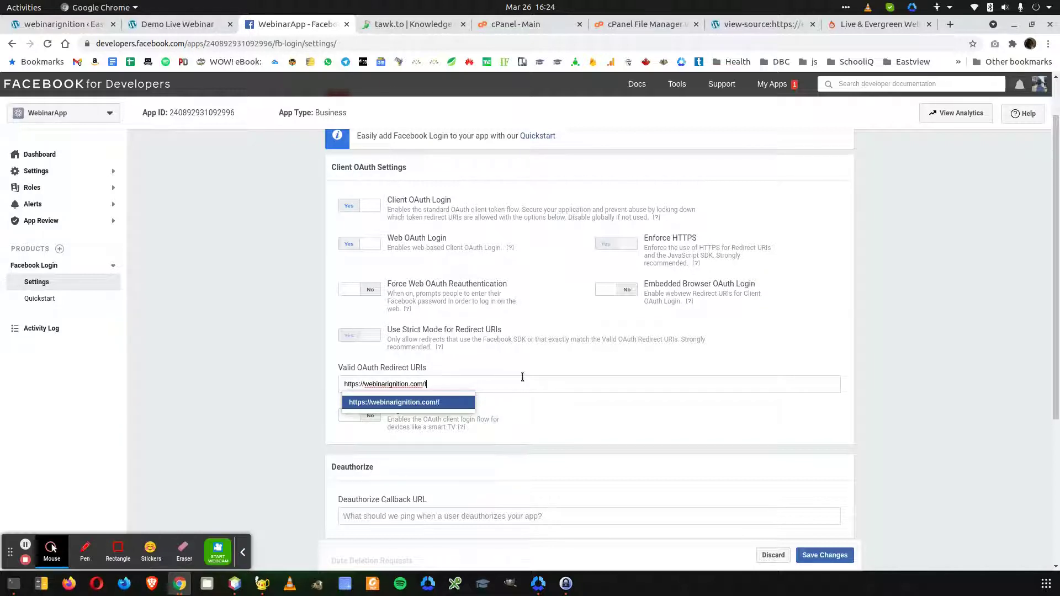
type("first-webinar")
left_click(475, 408)
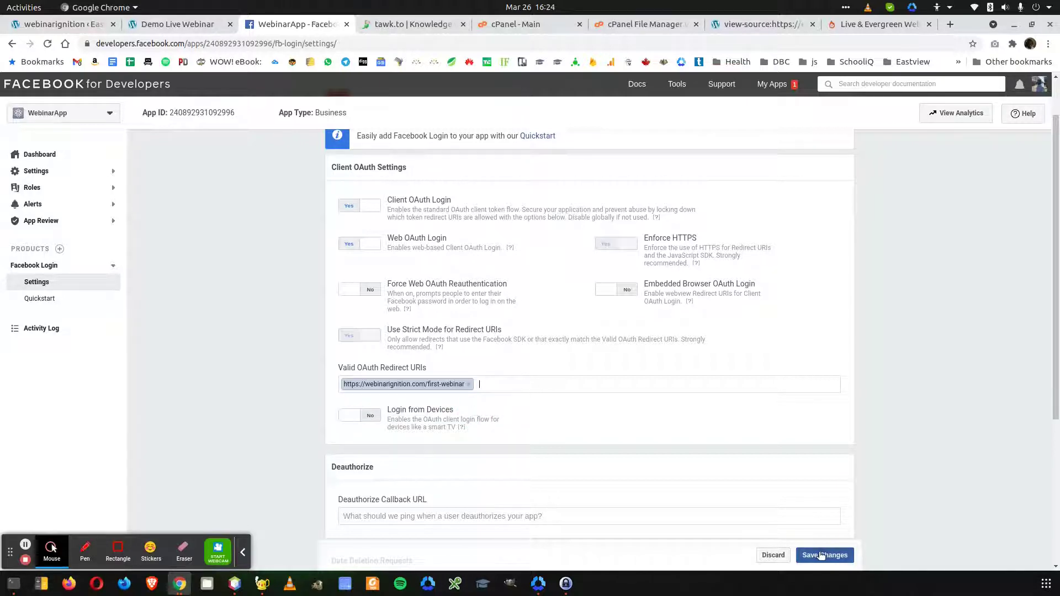
left_click(823, 555)
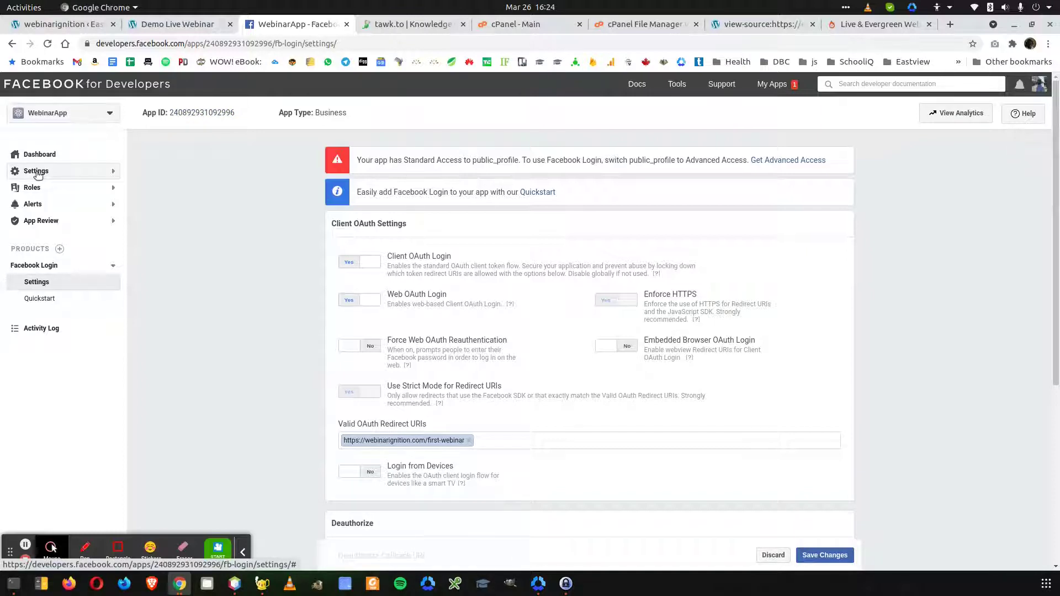
Step: Open the app's basic settings and locate the App ID needed for the WebinarIgnition integration
left_click(37, 173)
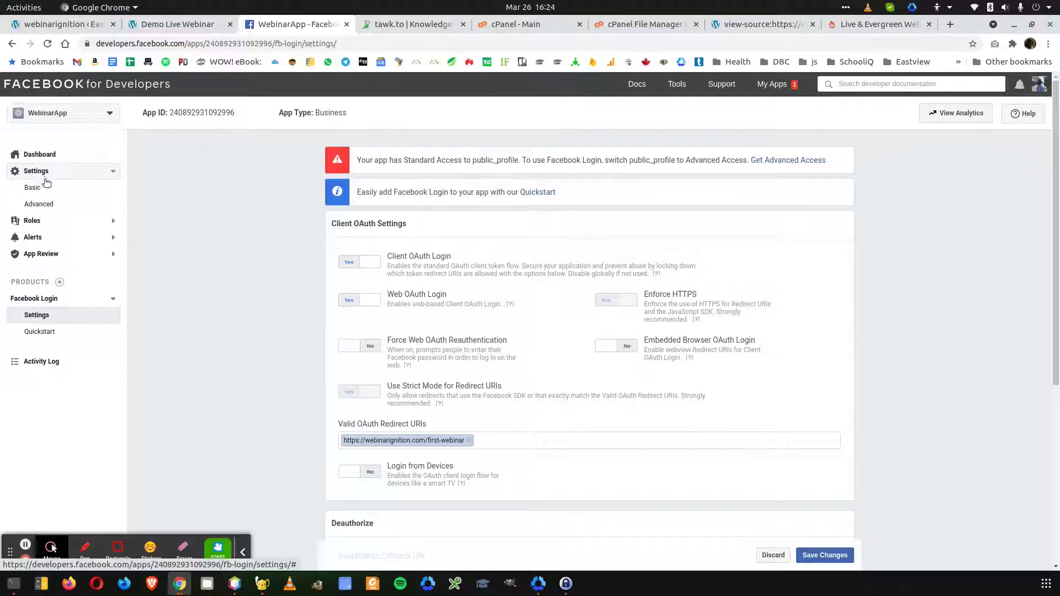
left_click(37, 189)
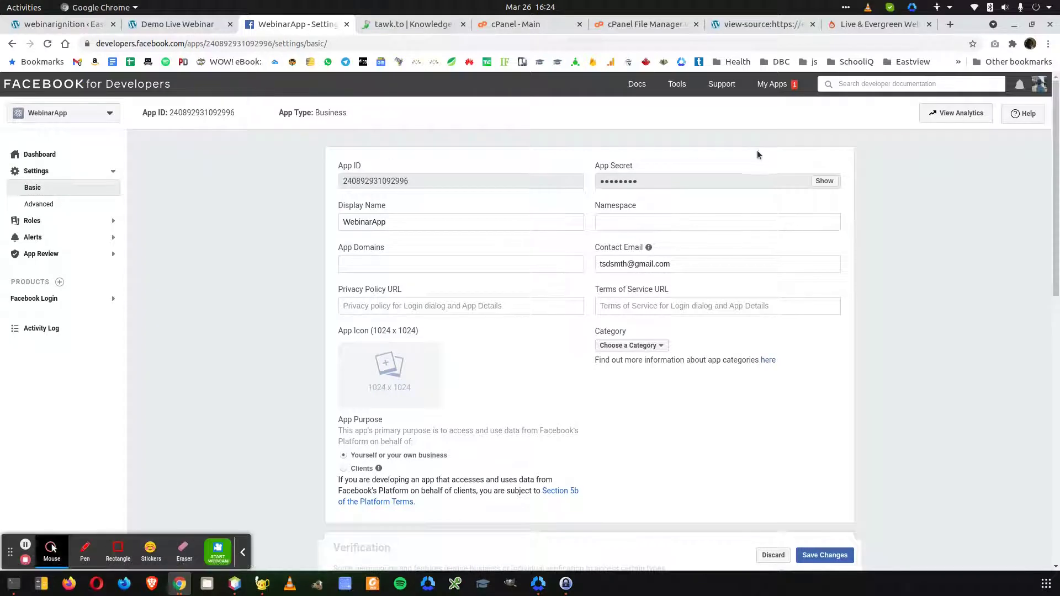
left_click_drag(416, 187, 303, 182)
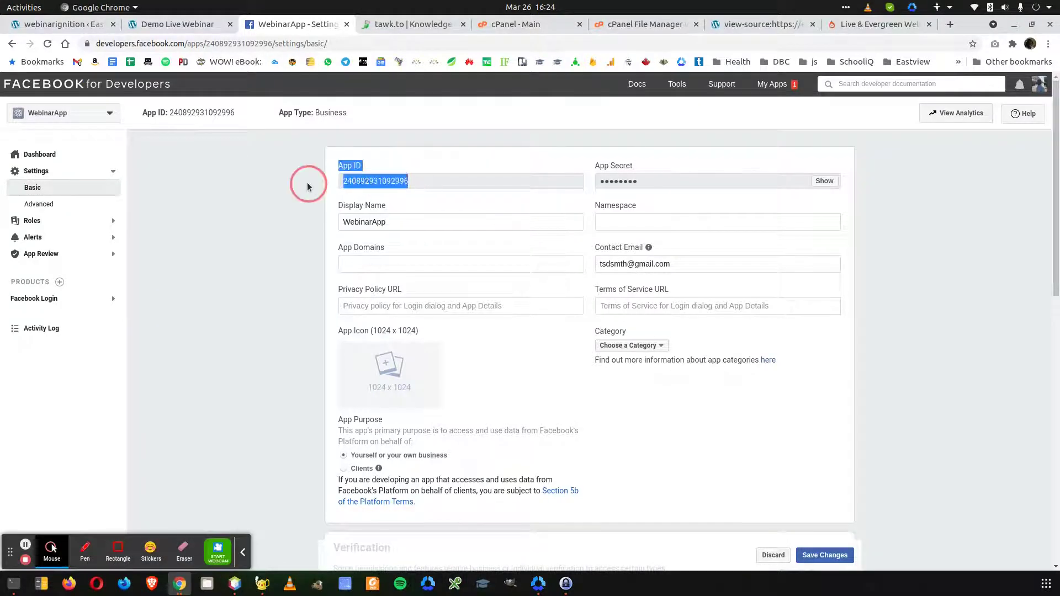
left_click(368, 180)
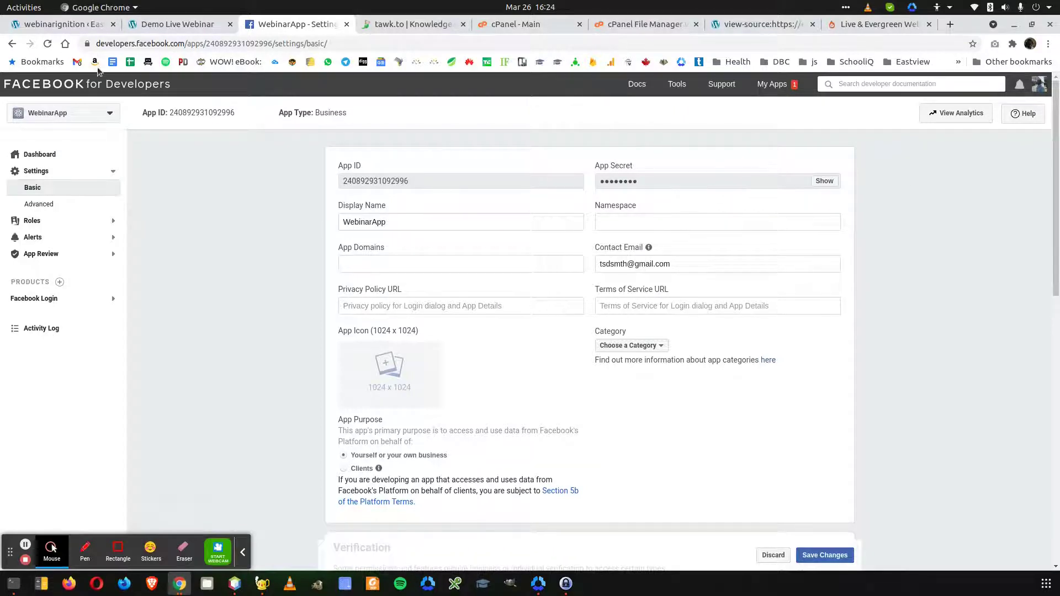
Step: Review the Facebook App ID and App Secret fields in WebinarIgnition's Optin Form Creator / AR Integration settings, and switch to the Demo Live Webinar page
left_click(66, 24)
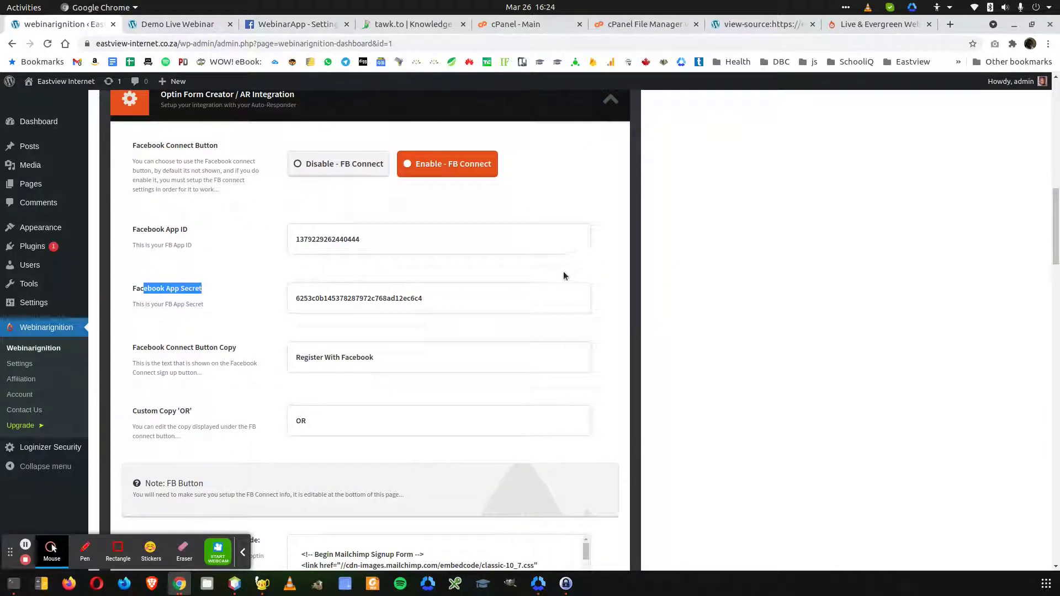
scroll(558, 271, "up", 3)
double_click(398, 327)
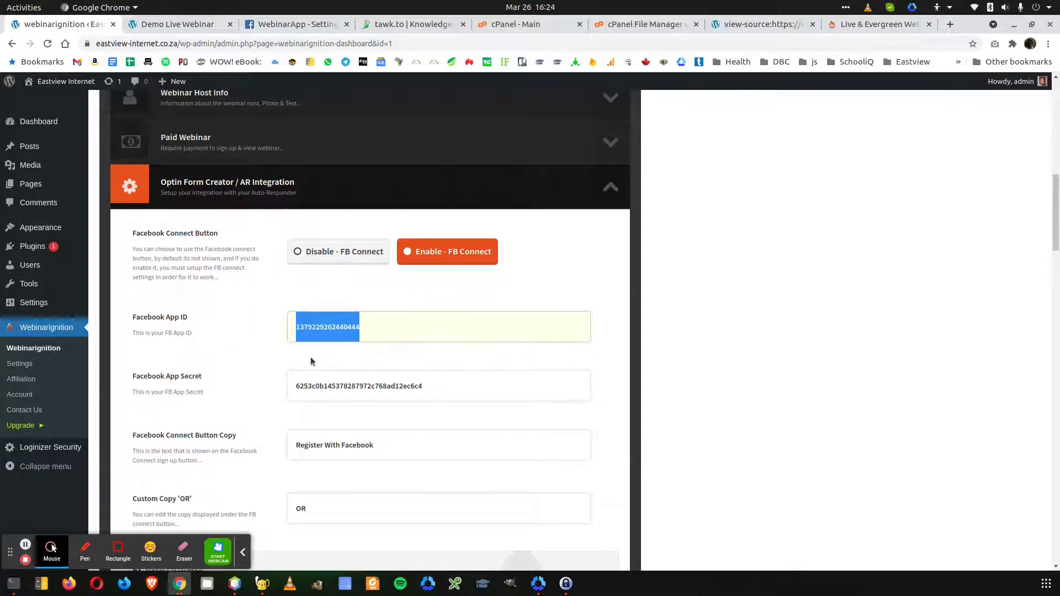
left_click_drag(448, 386, 241, 383)
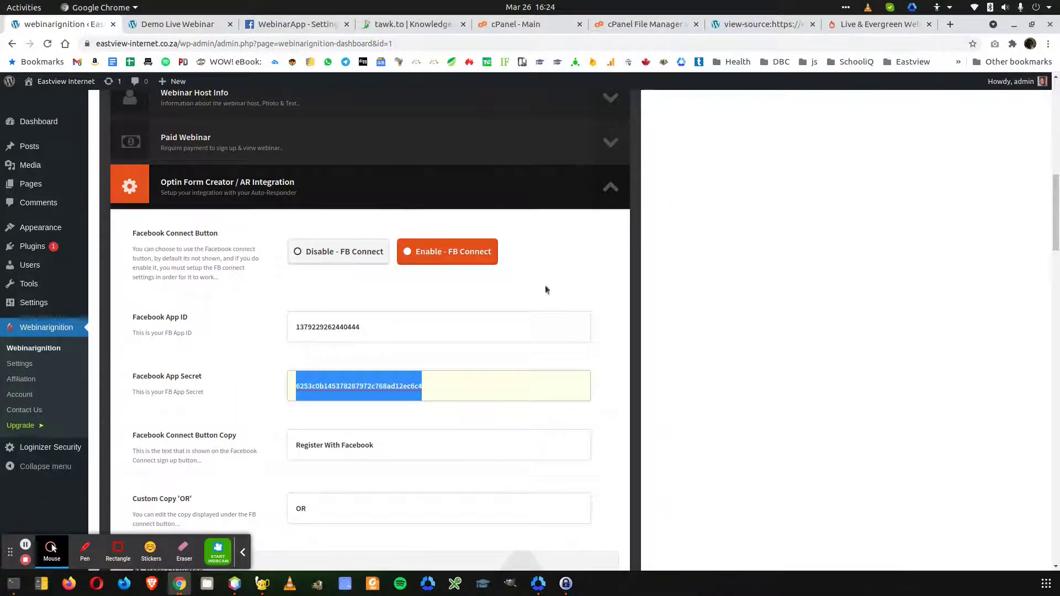
scroll(593, 358, "up", 15)
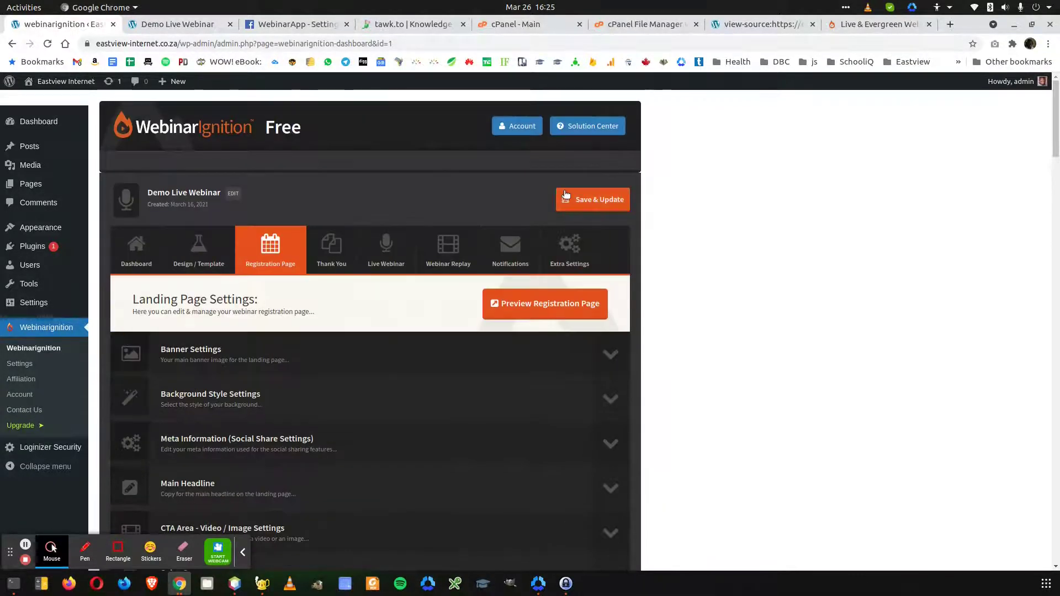
left_click(182, 24)
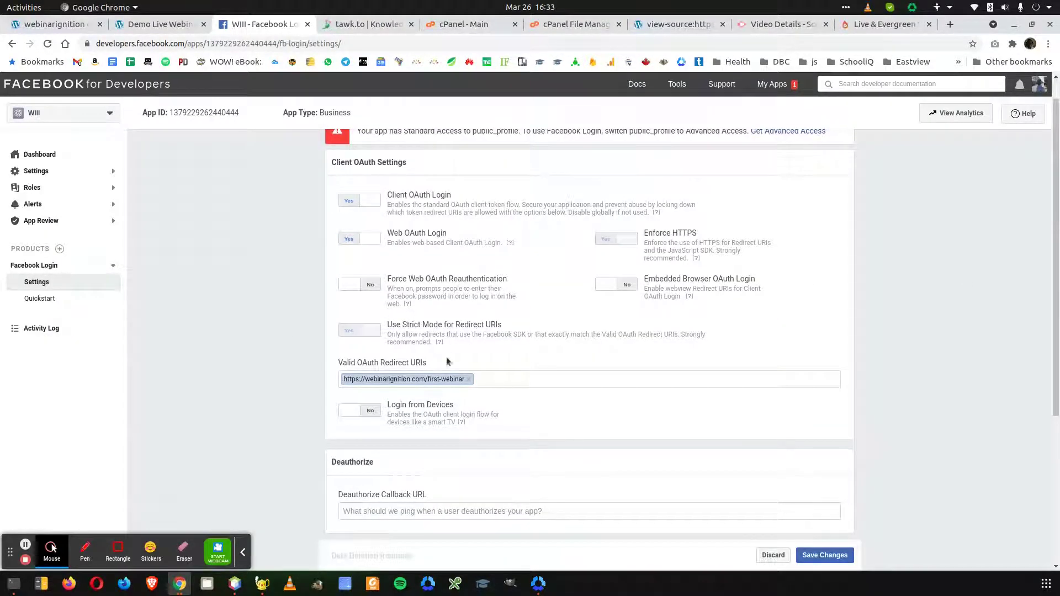
Step: Examine the https prefix of the valid OAuth redirect URI in the WIII app's Facebook Login settings
scroll(287, 306, "up", 1)
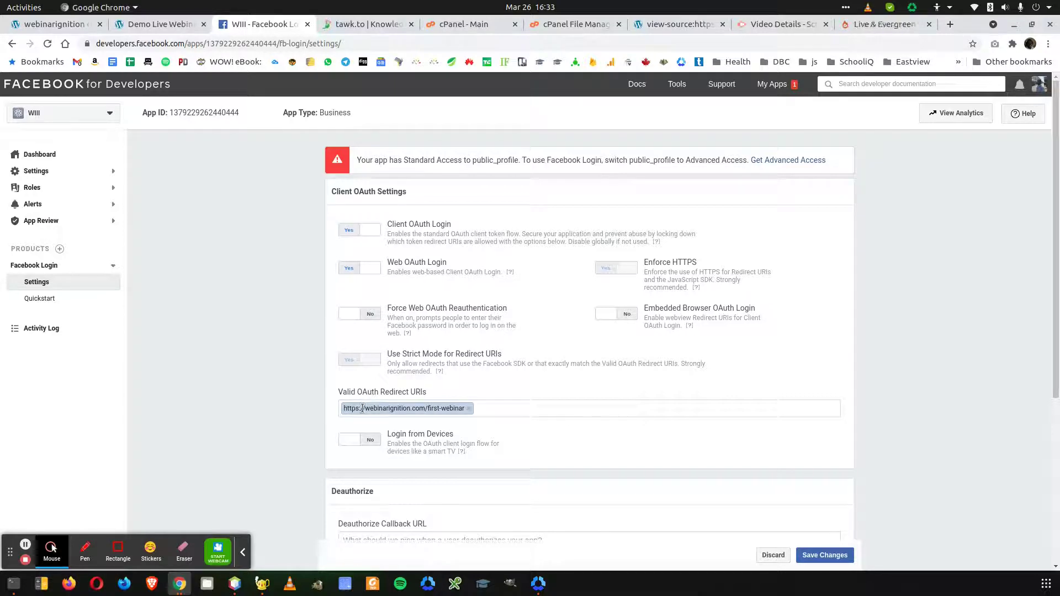
left_click_drag(362, 409, 342, 410)
left_click(501, 408)
left_click_drag(379, 408, 345, 407)
left_click(409, 388)
left_click_drag(359, 408, 329, 396)
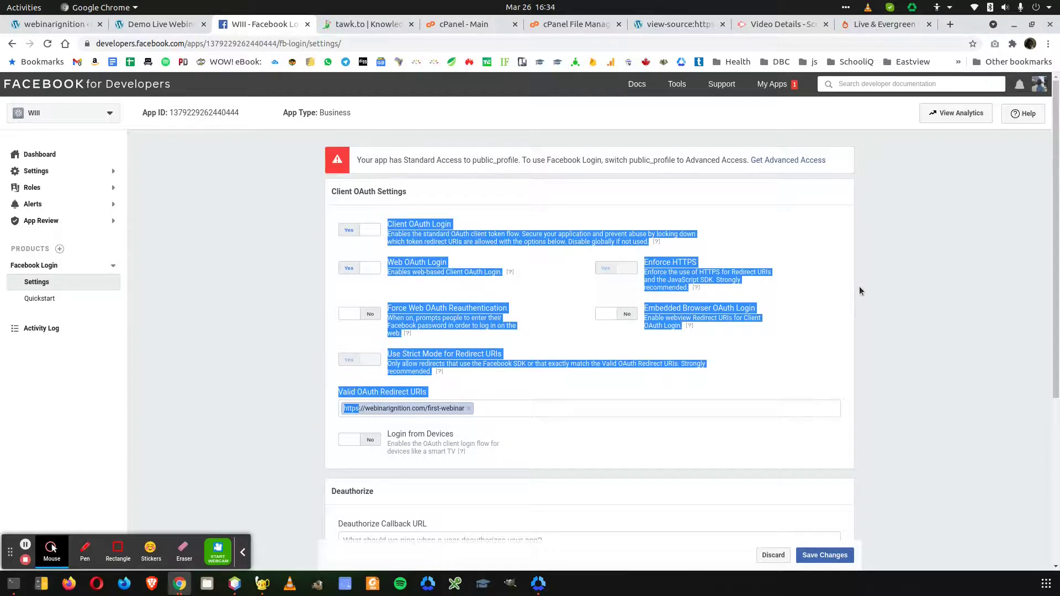
left_click(875, 274)
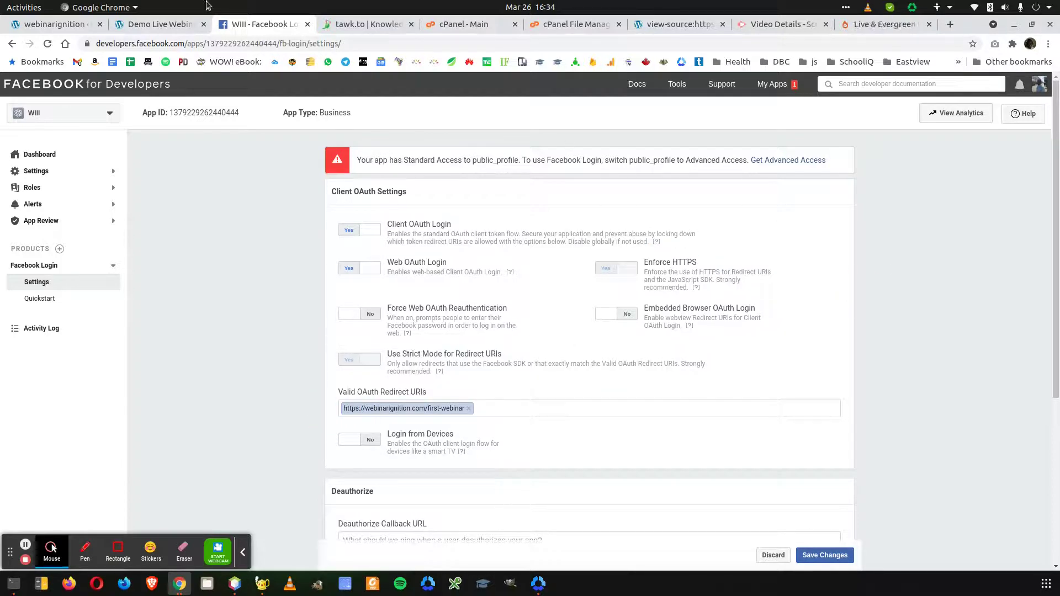